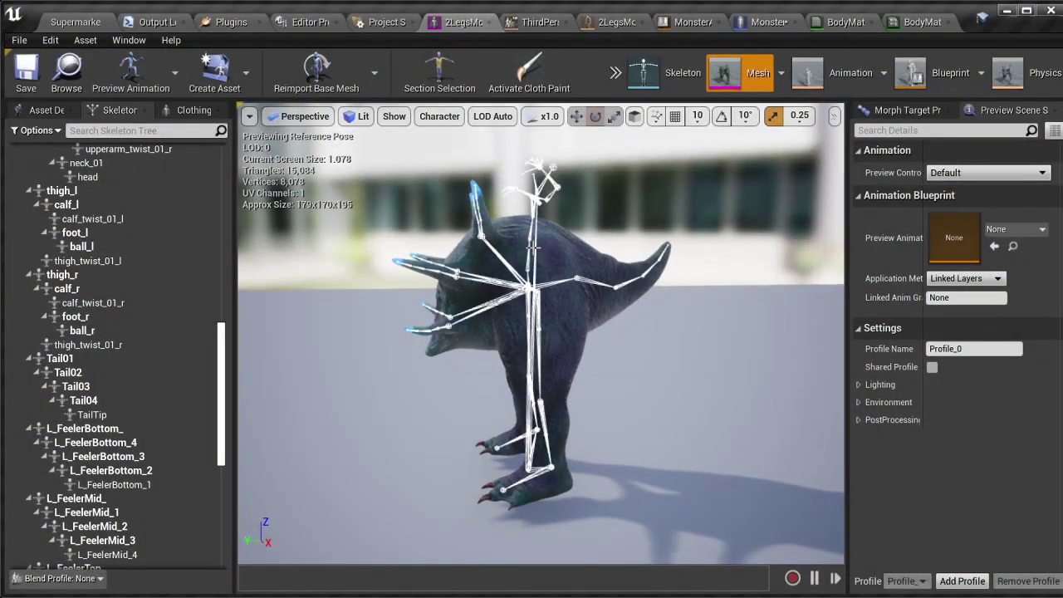
Examine the monster mesh and its bone structure from several angles, including the leg, tail and feeler bones.
{"action": "left_click_drag", "start_coordinate": [643, 366], "coordinate": [373, 415], "text": "alt"}
{"action": "left_click_drag", "start_coordinate": [495, 301], "coordinate": [498, 301], "text": "alt"}
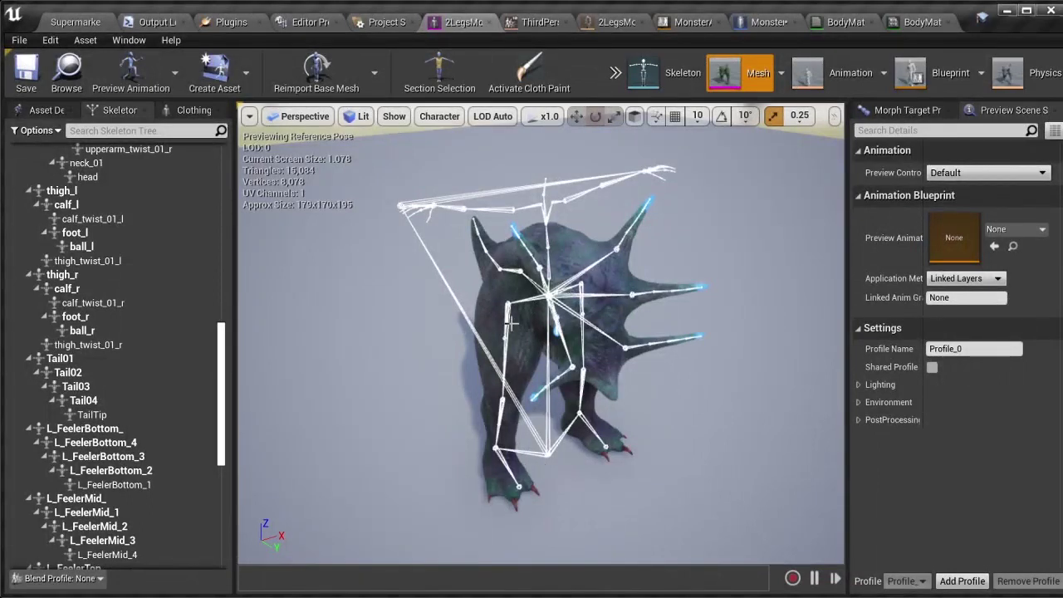
{"action": "left_click_drag", "start_coordinate": [630, 402], "coordinate": [743, 378]}
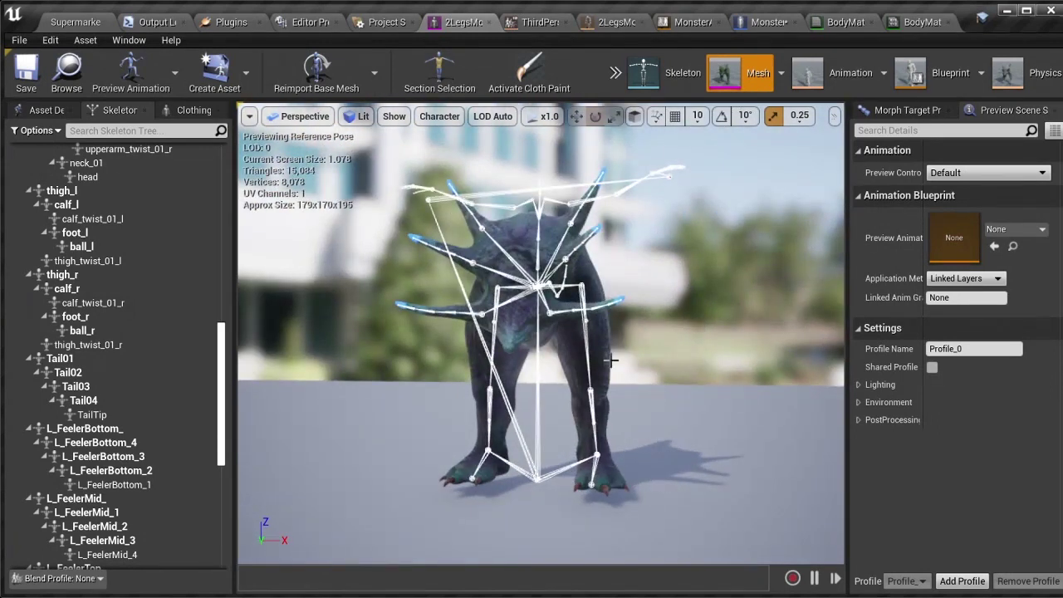
{"action": "left_click_drag", "start_coordinate": [731, 288], "coordinate": [692, 202]}
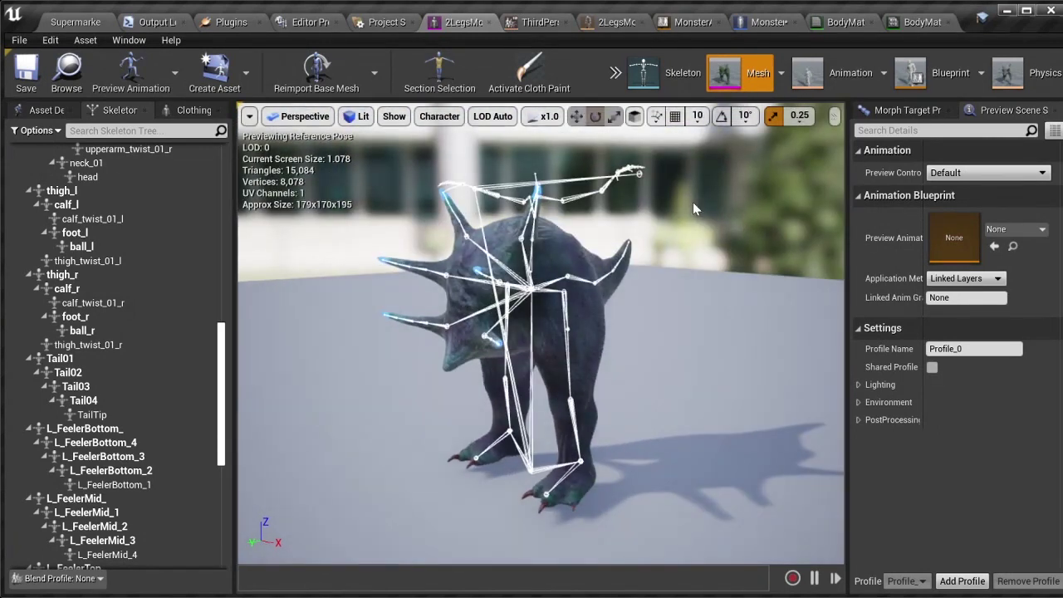
Open the ThirdPerson_IdleRun_2D blend space and preview the monster's animation across the Speed range from different viewing angles.
{"action": "left_click", "coordinate": [532, 23]}
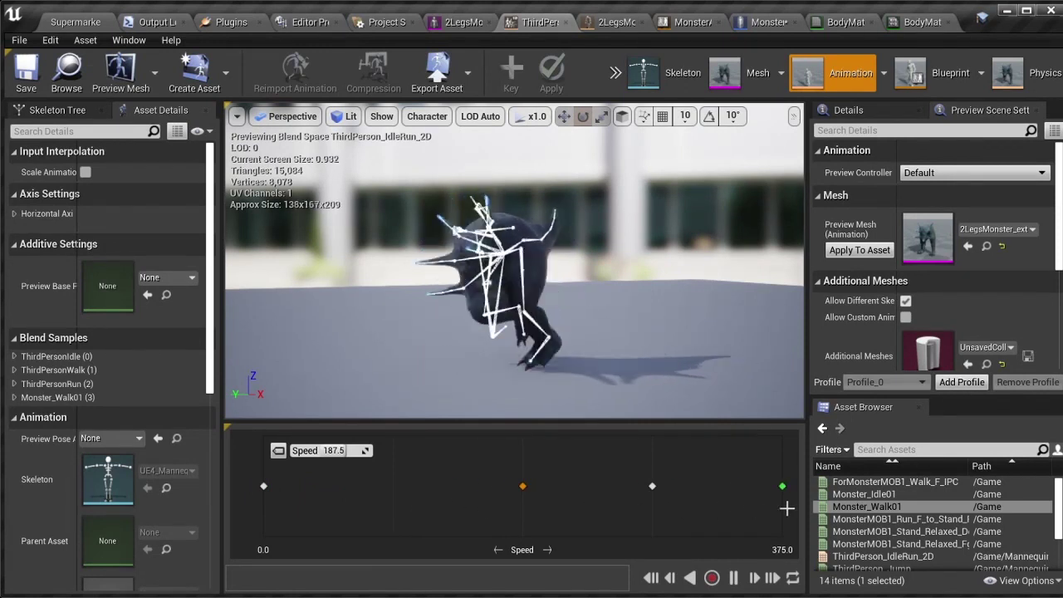
{"action": "left_click_drag", "start_coordinate": [709, 507], "coordinate": [263, 498]}
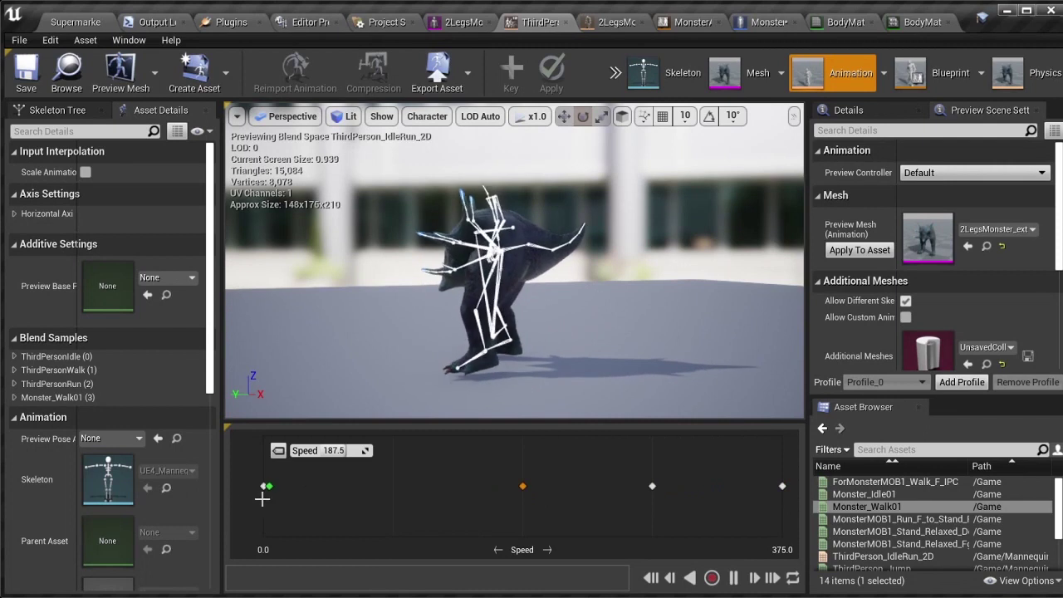
{"action": "left_click_drag", "start_coordinate": [365, 503], "coordinate": [652, 509]}
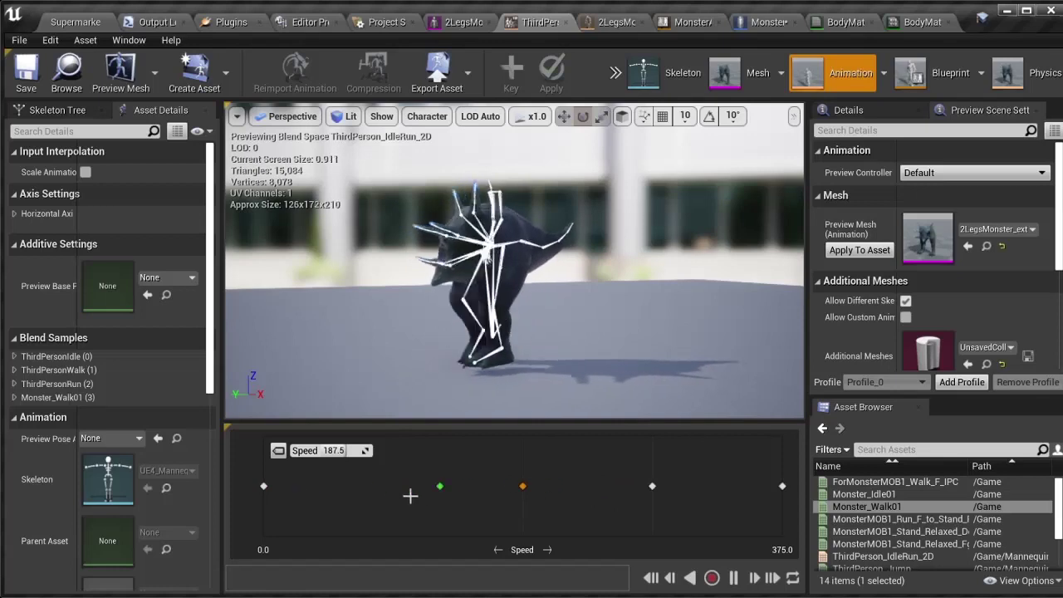
{"action": "mouse_move", "coordinate": [468, 473]}
{"action": "left_mouse_down"}
{"action": "mouse_move", "coordinate": [173, 477]}
{"action": "mouse_move", "coordinate": [829, 483]}
{"action": "mouse_move", "coordinate": [393, 486]}
{"action": "mouse_move", "coordinate": [725, 485]}
{"action": "mouse_move", "coordinate": [216, 467]}
{"action": "mouse_move", "coordinate": [624, 481]}
{"action": "left_mouse_up"}
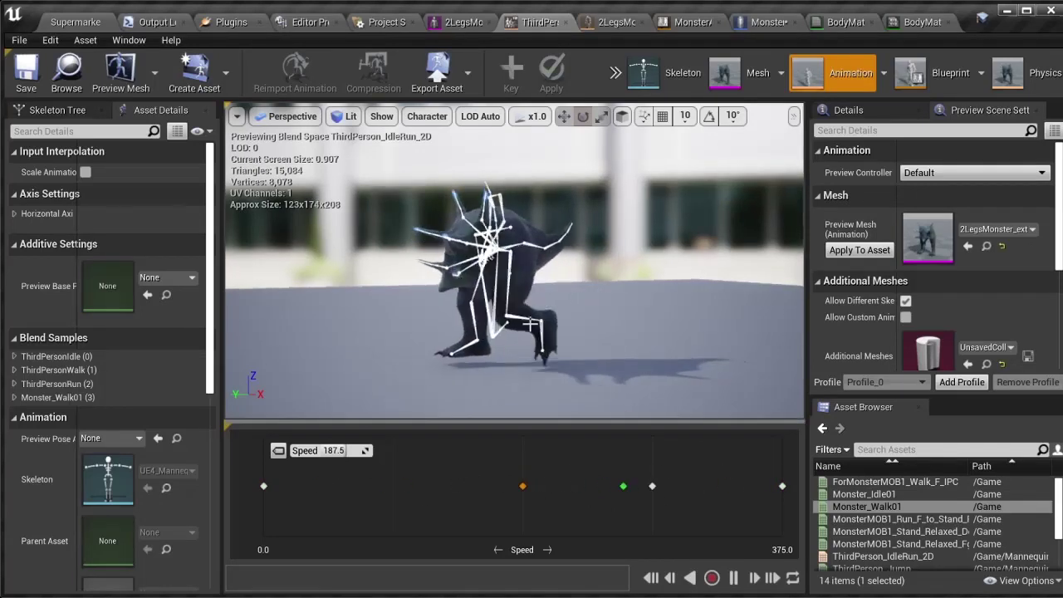
{"action": "left_click_drag", "start_coordinate": [582, 349], "coordinate": [689, 349]}
{"action": "left_click_drag", "start_coordinate": [515, 315], "coordinate": [698, 233]}
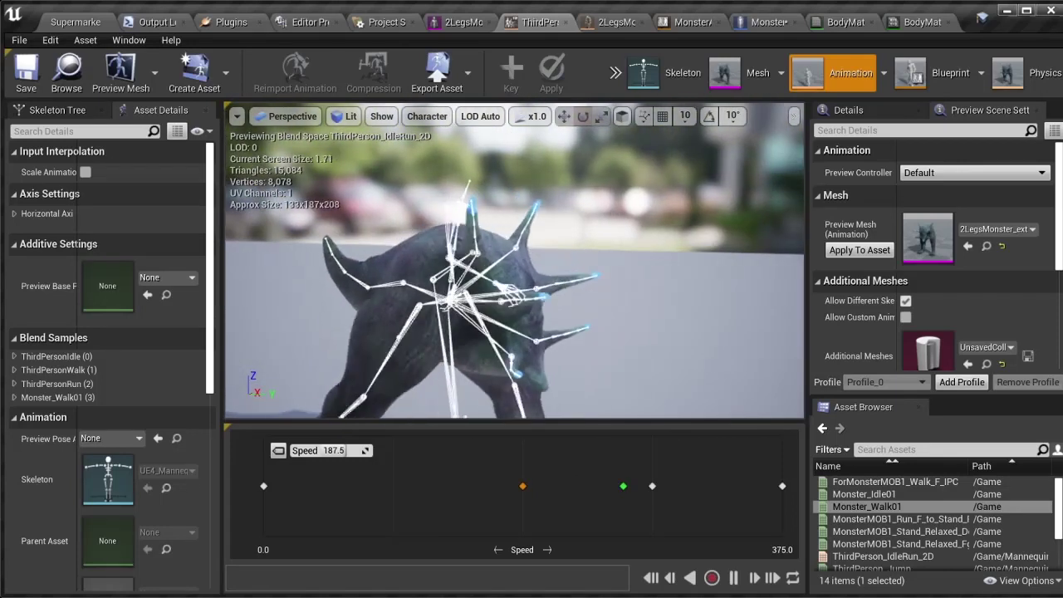
Open the 2LegsMonster physics asset and examine its collision bodies and constraints up close.
{"action": "left_click", "coordinate": [614, 22]}
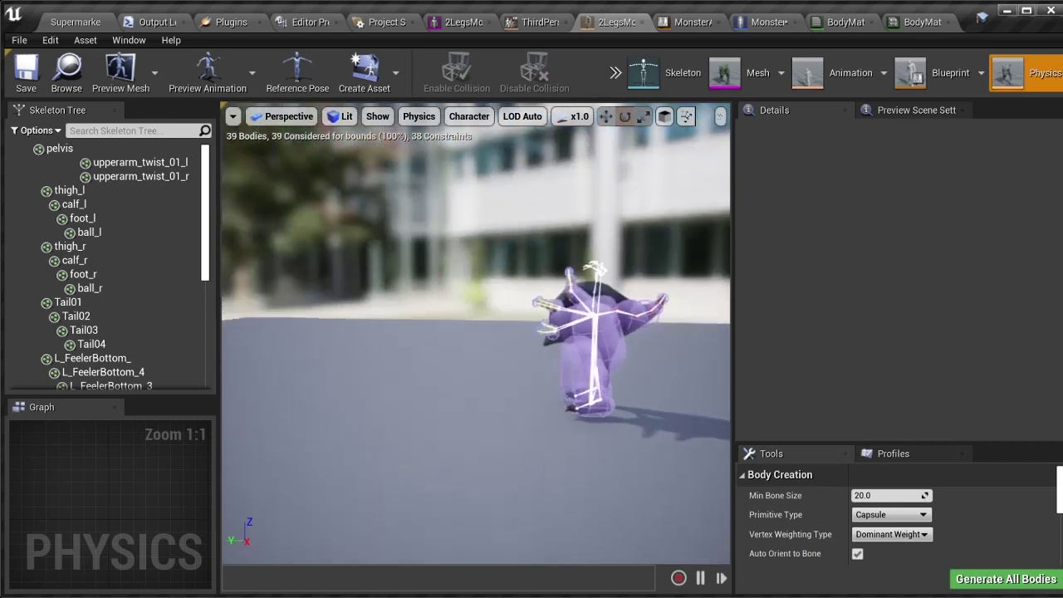
{"action": "left_click_drag", "start_coordinate": [475, 374], "coordinate": [465, 274]}
{"action": "middle_click_drag", "start_coordinate": [475, 274], "coordinate": [522, 427]}
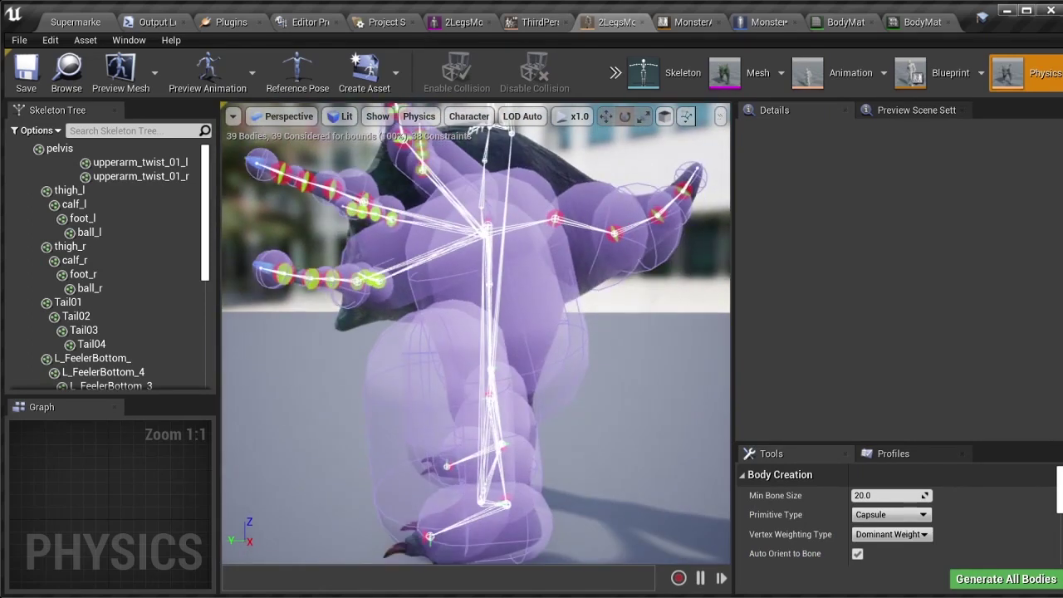
Examine the run and slowdown states in the MonsterAnimBP state machine, and open the animation used by slowdown.
{"action": "left_click", "coordinate": [690, 23]}
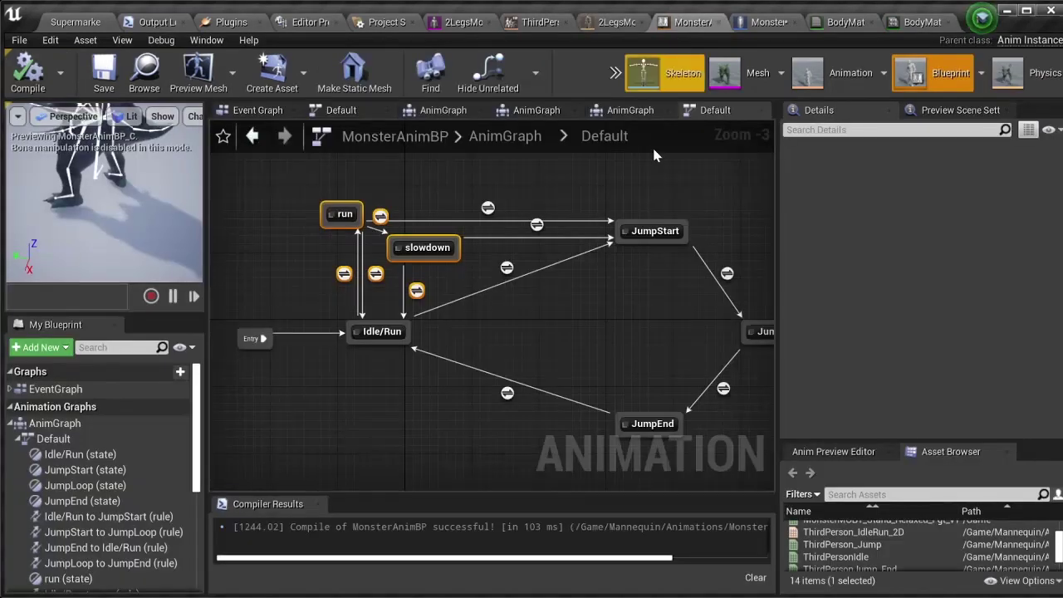
{"action": "right_click_drag", "start_coordinate": [524, 297], "coordinate": [516, 373]}
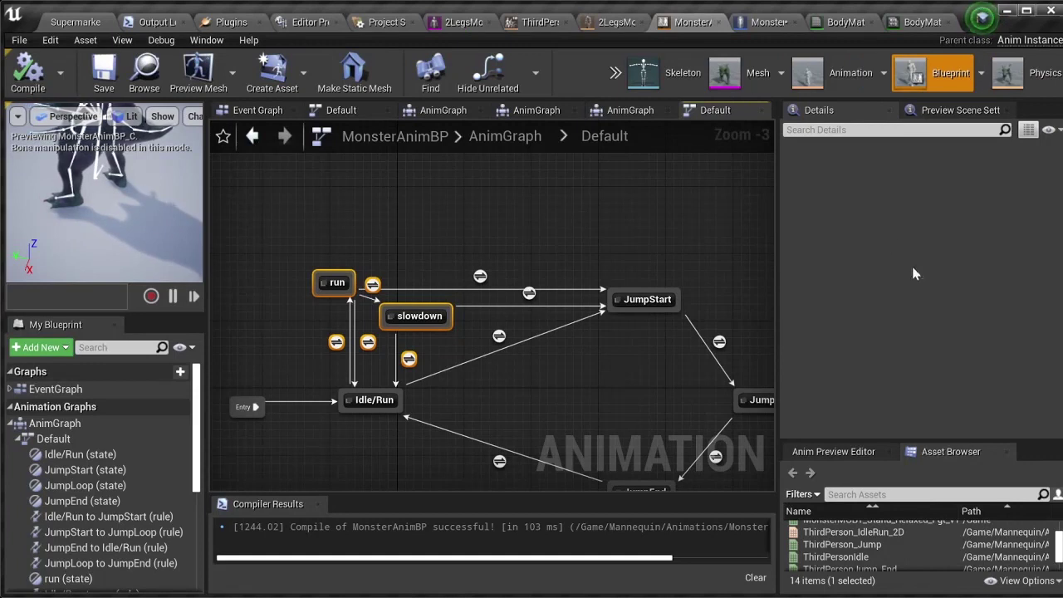
{"action": "scroll", "coordinate": [337, 313], "scroll_direction": "up", "scroll_amount": 3}
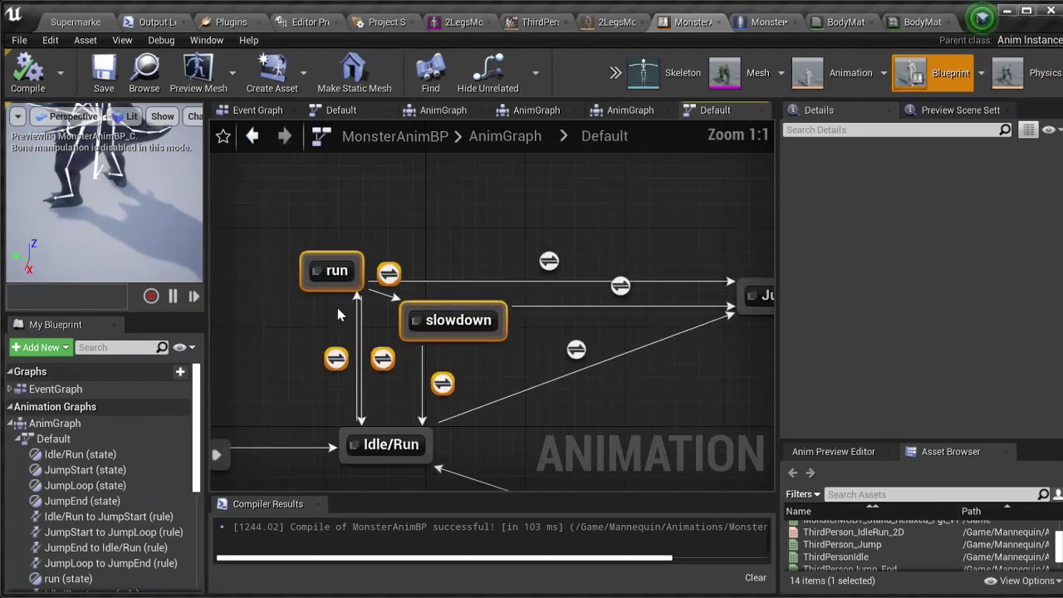
{"action": "left_click_drag", "start_coordinate": [280, 209], "coordinate": [625, 335]}
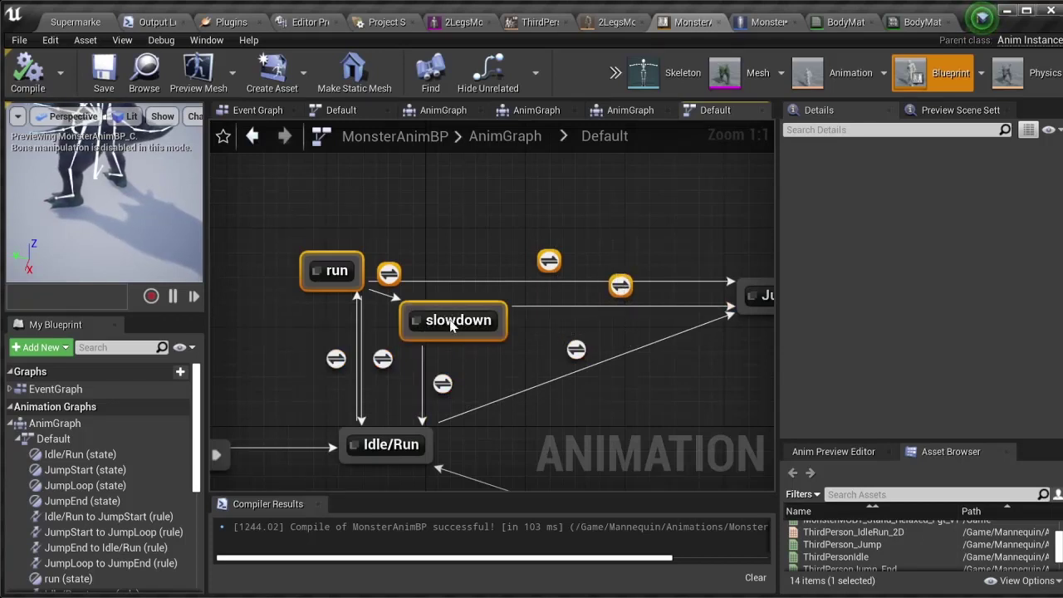
{"action": "double_click", "coordinate": [451, 325]}
{"action": "double_click", "coordinate": [468, 363]}
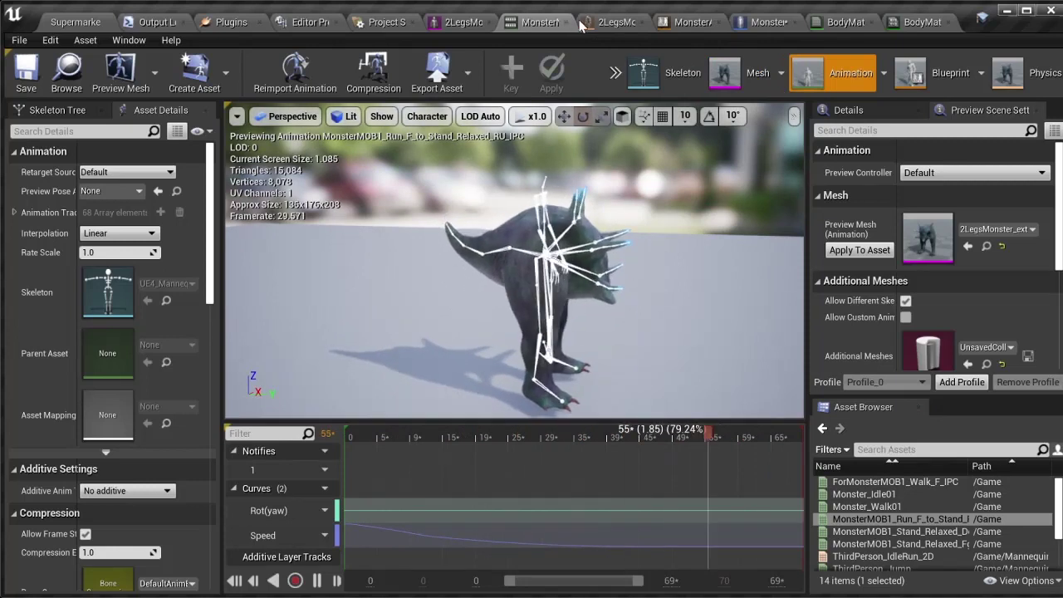
Return to MonsterAnimBP's Default state machine and inspect the transition from run to Idle/Run.
{"action": "left_click", "coordinate": [612, 23]}
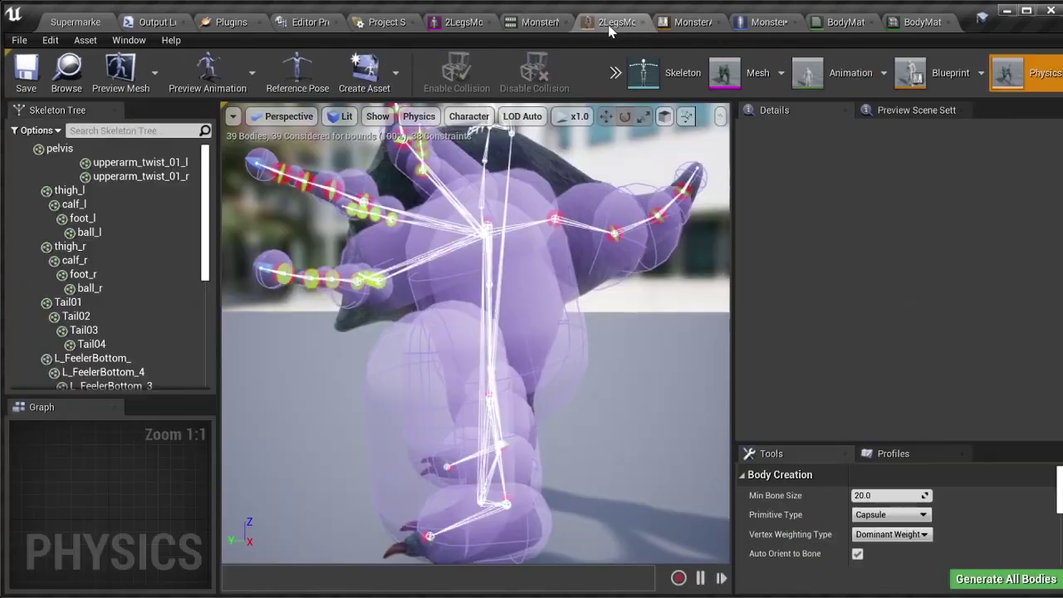
{"action": "left_click", "coordinate": [694, 23]}
{"action": "left_click", "coordinate": [586, 137]}
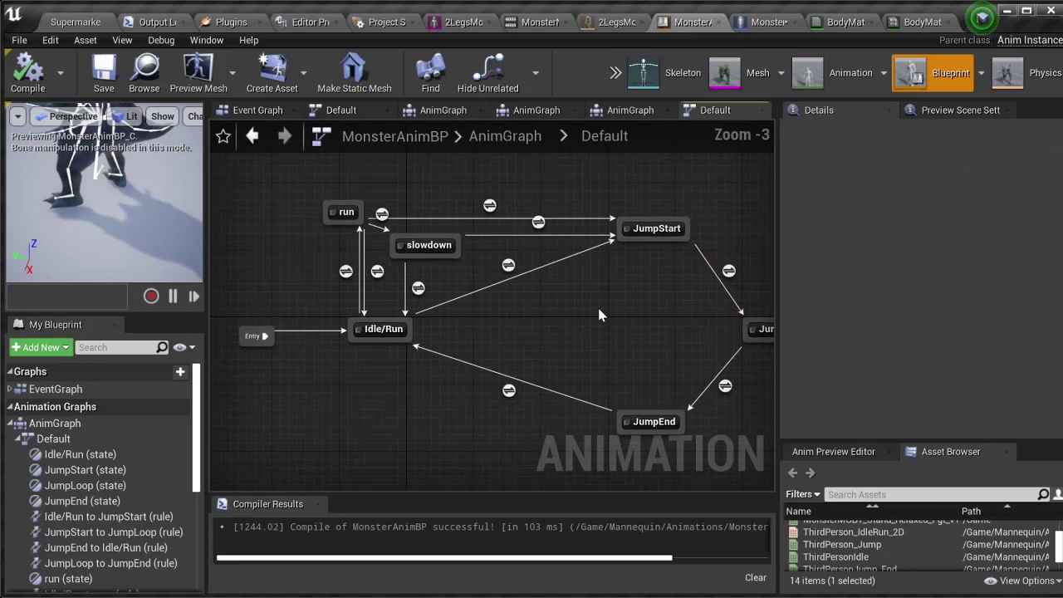
{"action": "left_click", "coordinate": [379, 273]}
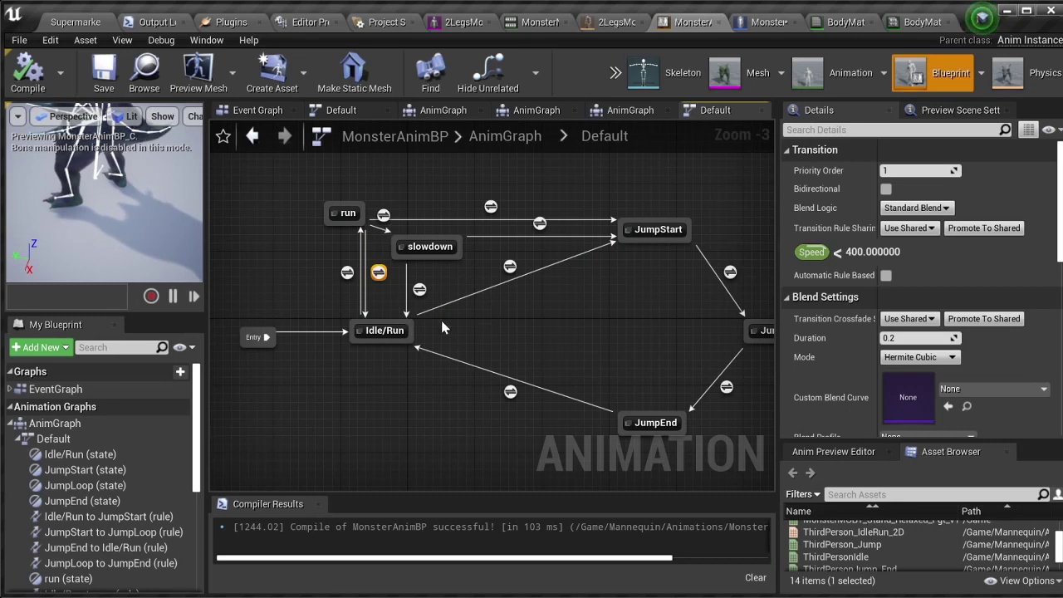
Open the Idle/Run state and inspect its Power IK Ground node together with the foot preview.
{"action": "double_click", "coordinate": [376, 331]}
{"action": "left_click", "coordinate": [564, 325]}
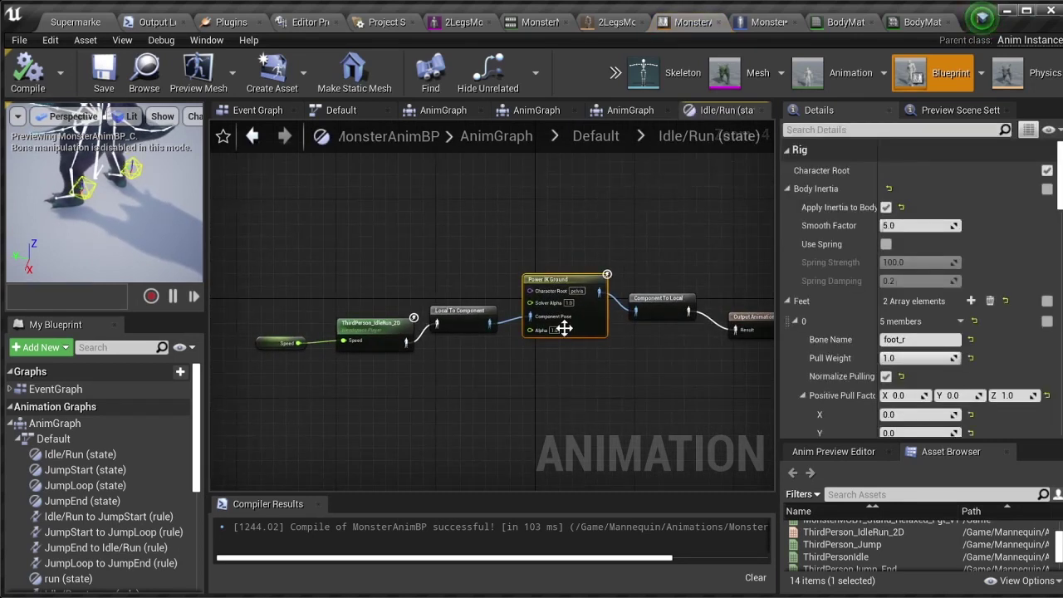
{"action": "scroll", "coordinate": [576, 306], "scroll_direction": "up", "scroll_amount": 4}
{"action": "scroll", "coordinate": [576, 306], "scroll_direction": "down", "scroll_amount": 2}
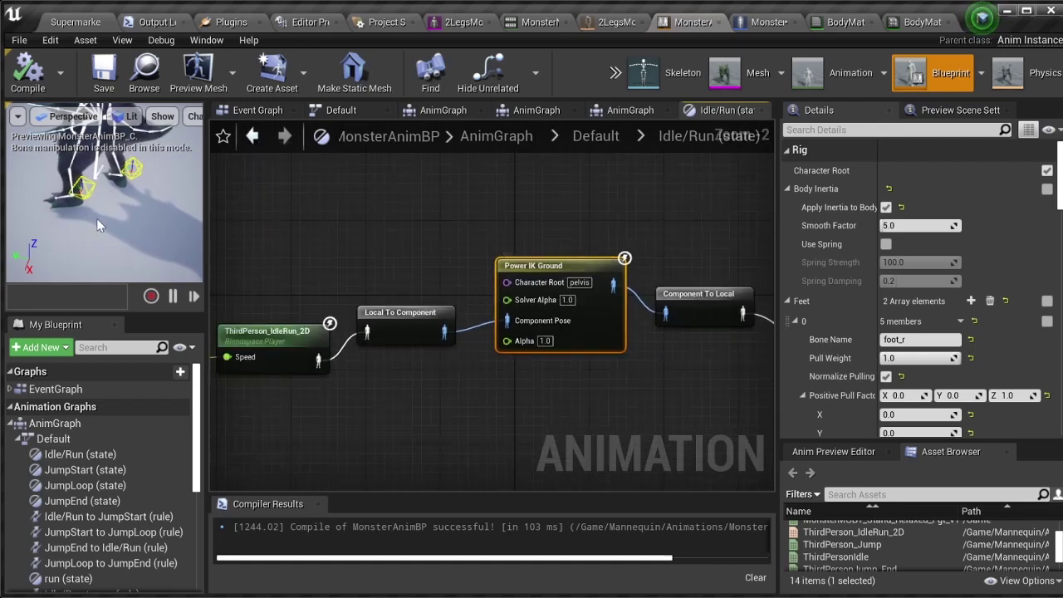
{"action": "left_click_drag", "start_coordinate": [149, 213], "coordinate": [148, 151]}
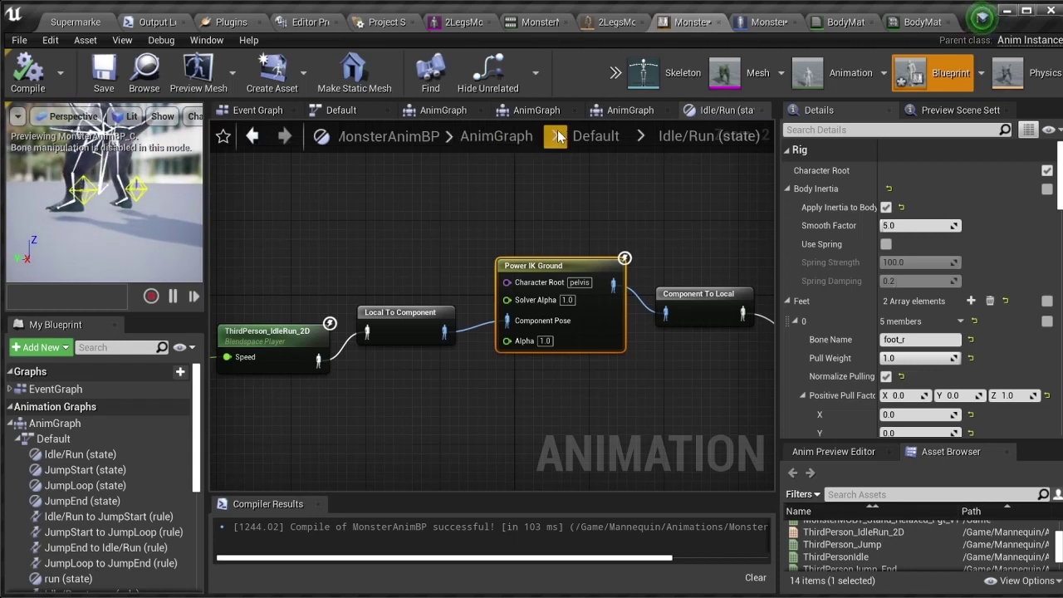
Open the AnimGraph and space out the overlapping Anim Dynamics nodes for the left feelers and the tail.
{"action": "left_click", "coordinate": [594, 136]}
{"action": "left_click", "coordinate": [626, 112]}
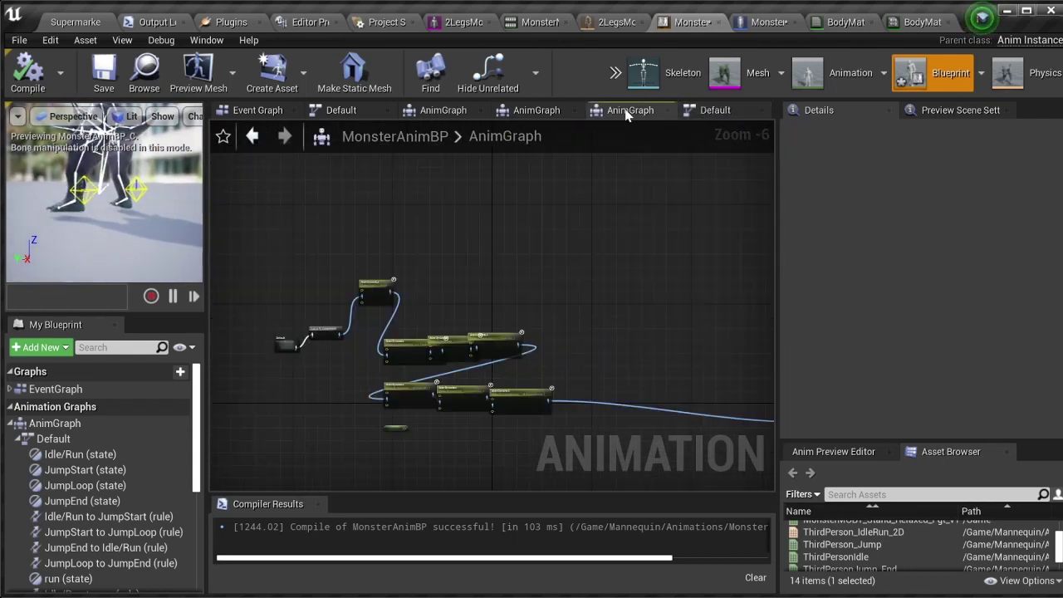
{"action": "scroll", "coordinate": [491, 373], "scroll_direction": "up", "scroll_amount": 4}
{"action": "scroll", "coordinate": [489, 367], "scroll_direction": "down", "scroll_amount": 1}
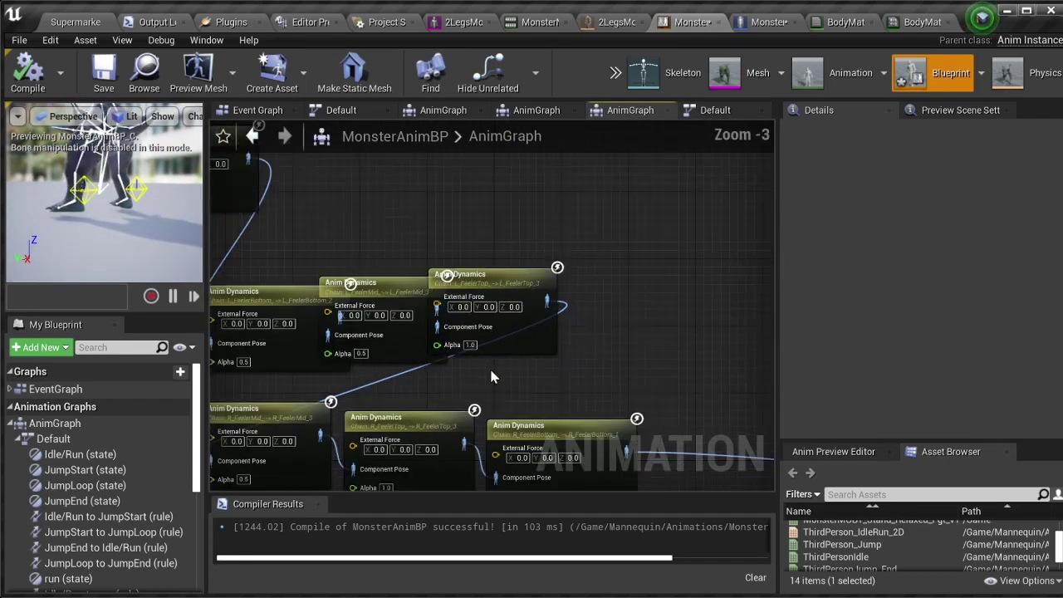
{"action": "right_click_drag", "start_coordinate": [489, 366], "coordinate": [555, 334]}
{"action": "left_click_drag", "start_coordinate": [573, 238], "coordinate": [638, 243]}
{"action": "left_click_drag", "start_coordinate": [471, 252], "coordinate": [524, 239]}
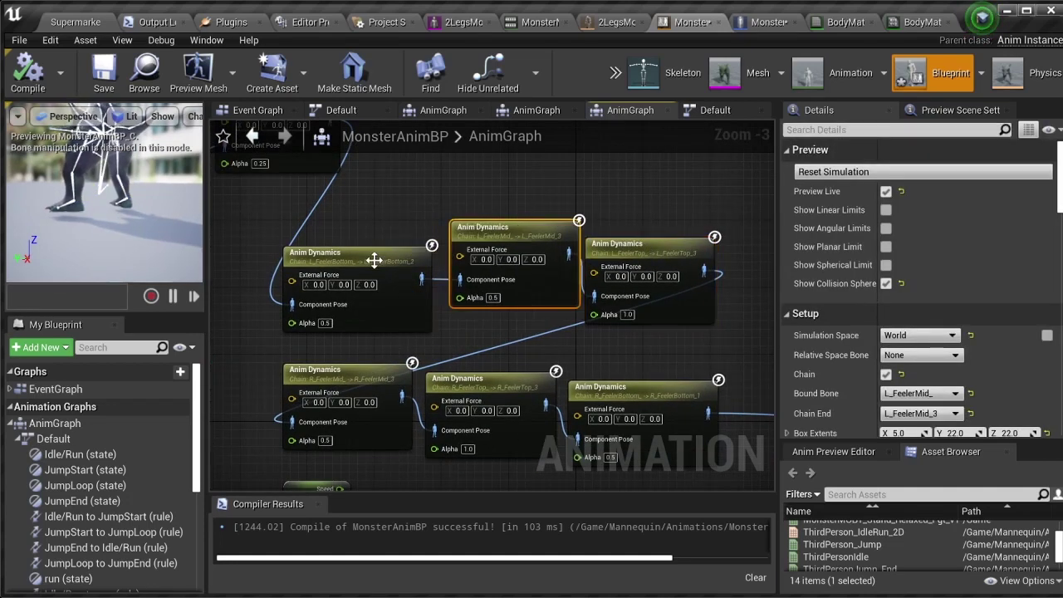
{"action": "left_click_drag", "start_coordinate": [375, 260], "coordinate": [345, 222]}
{"action": "right_click_drag", "start_coordinate": [484, 194], "coordinate": [595, 368]}
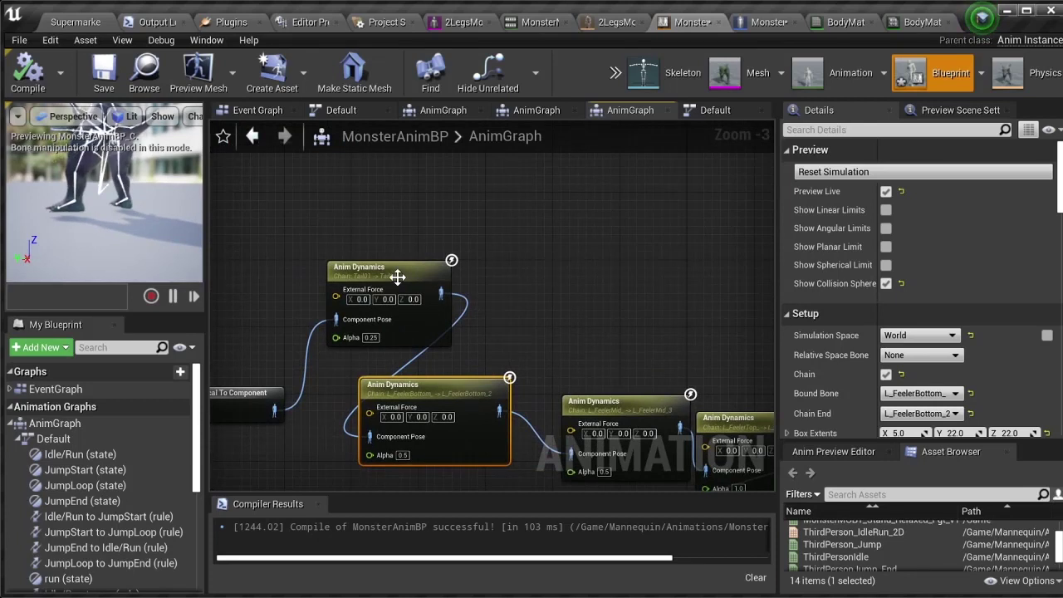
{"action": "left_click_drag", "start_coordinate": [396, 276], "coordinate": [424, 212]}
Widen the details area and review all settings of the L_FeelerBottom Anim Dynamics node.
{"action": "right_click_drag", "start_coordinate": [561, 308], "coordinate": [362, 179]}
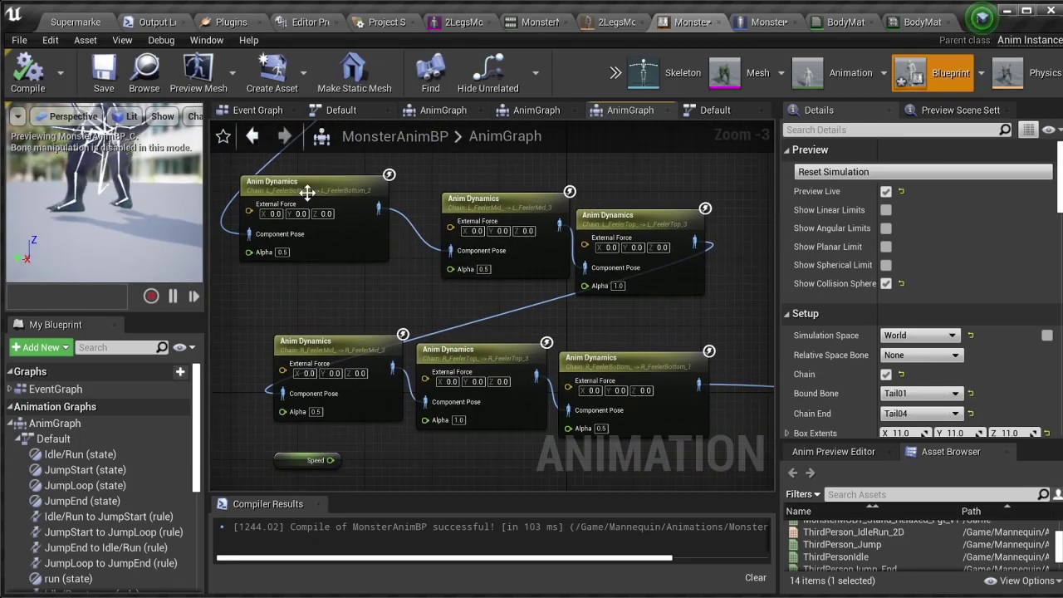
{"action": "left_click", "coordinate": [341, 239]}
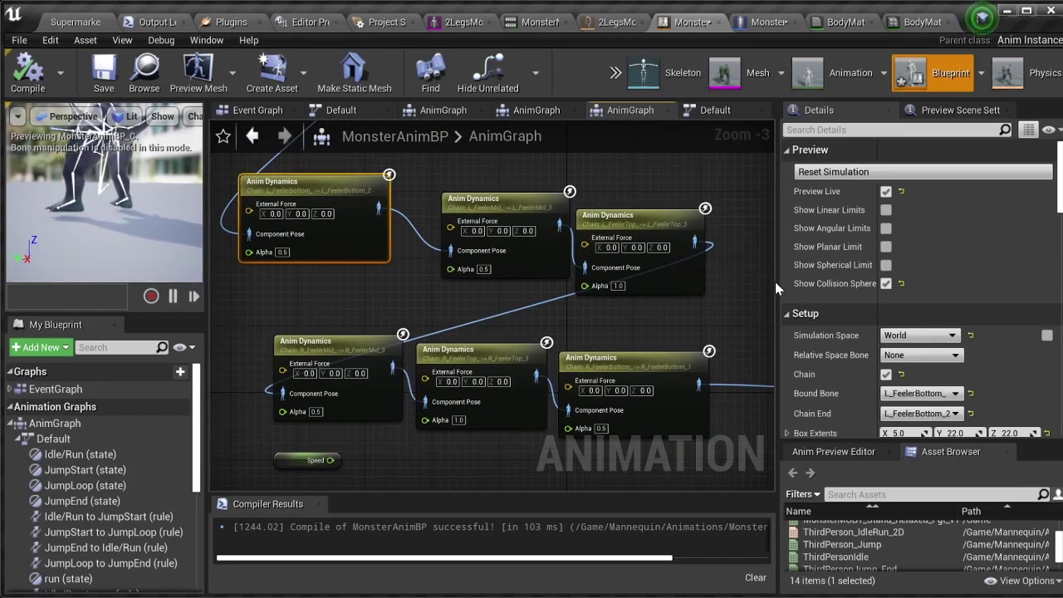
{"action": "left_click_drag", "start_coordinate": [777, 281], "coordinate": [666, 281]}
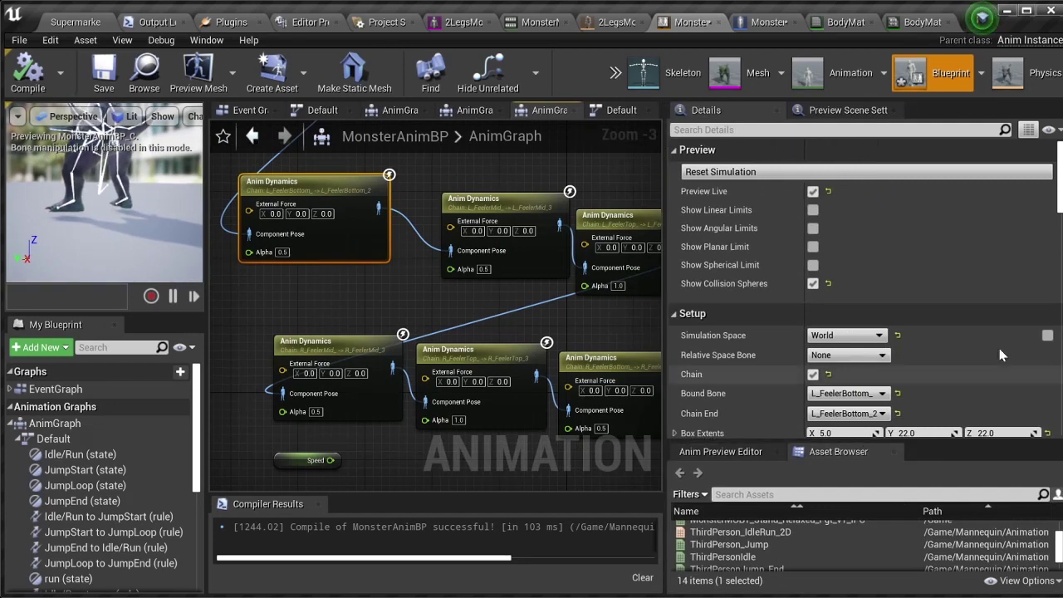
{"action": "scroll", "coordinate": [1061, 241], "scroll_direction": "down", "scroll_amount": 10}
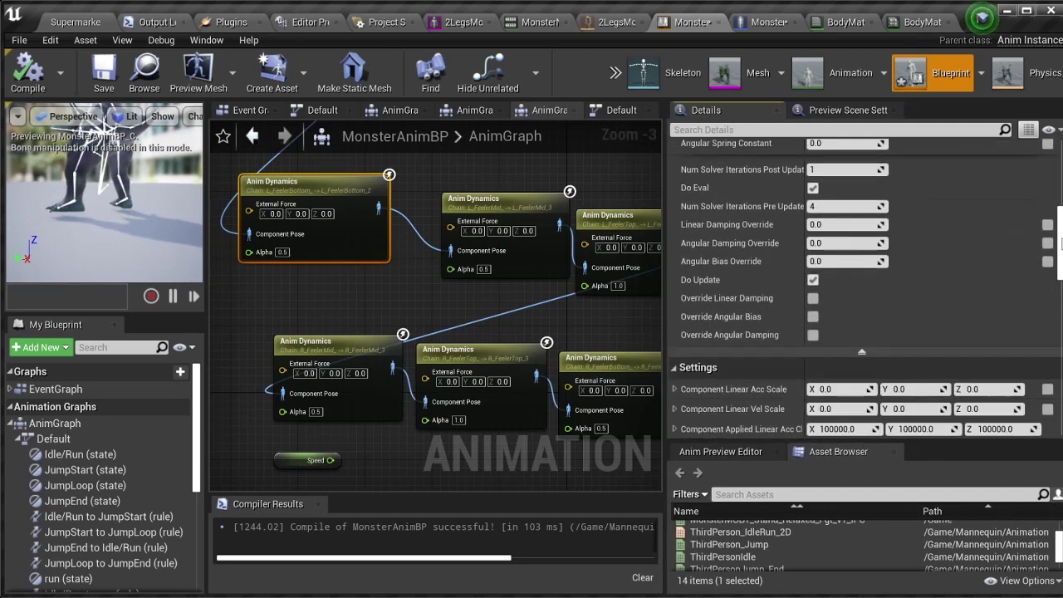
{"action": "scroll", "coordinate": [1061, 241], "scroll_direction": "down", "scroll_amount": 5}
{"action": "scroll", "coordinate": [1060, 241], "scroll_direction": "up", "scroll_amount": 10}
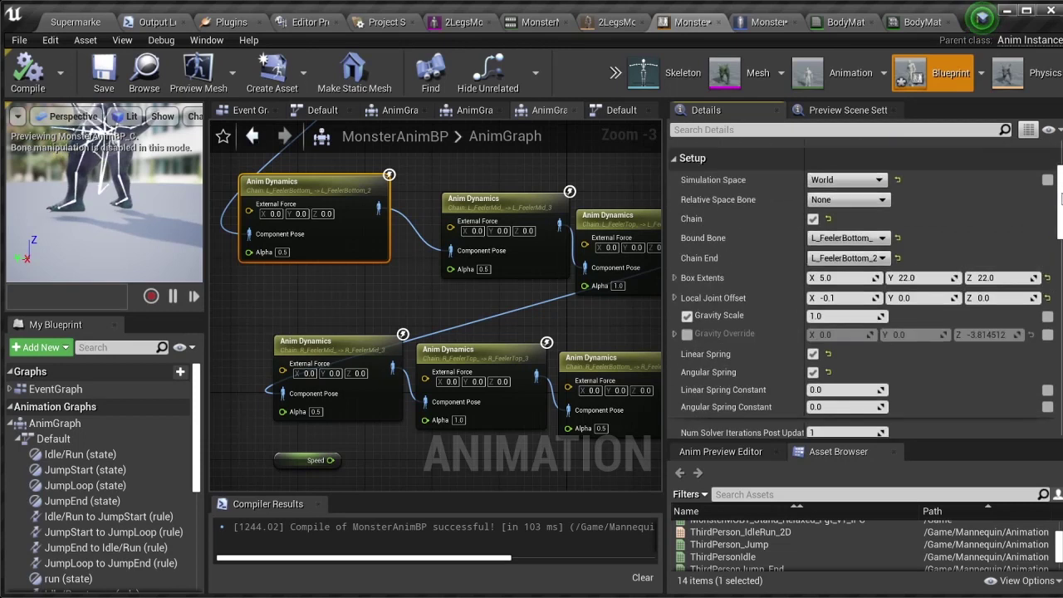
{"action": "scroll", "coordinate": [1060, 199], "scroll_direction": "up", "scroll_amount": 3}
Open the MonsterTpp event graph and examine the Dust node group.
{"action": "left_click", "coordinate": [763, 25]}
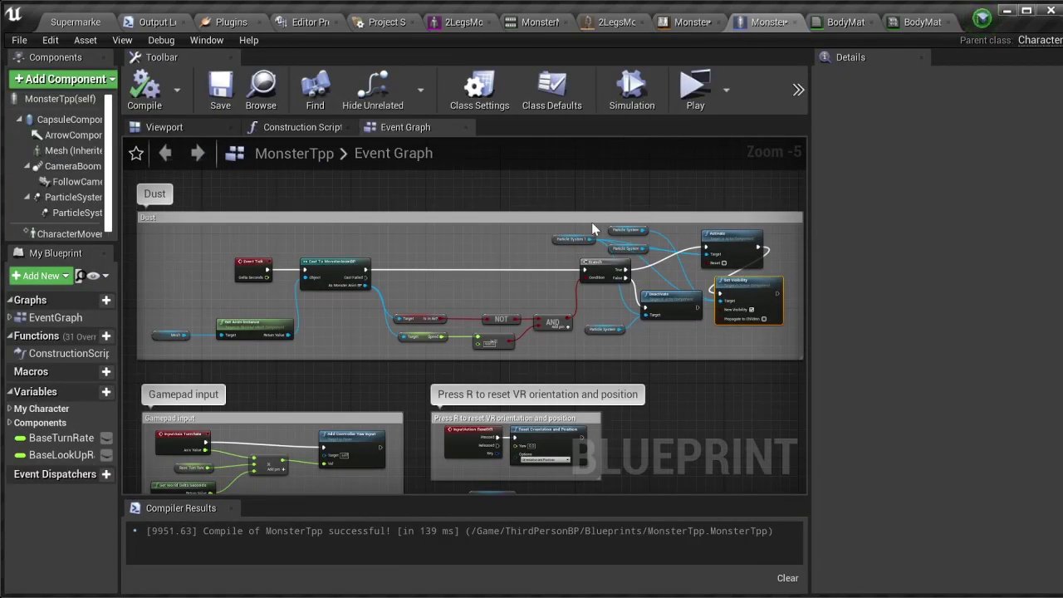
{"action": "left_click_drag", "start_coordinate": [207, 185], "coordinate": [778, 369]}
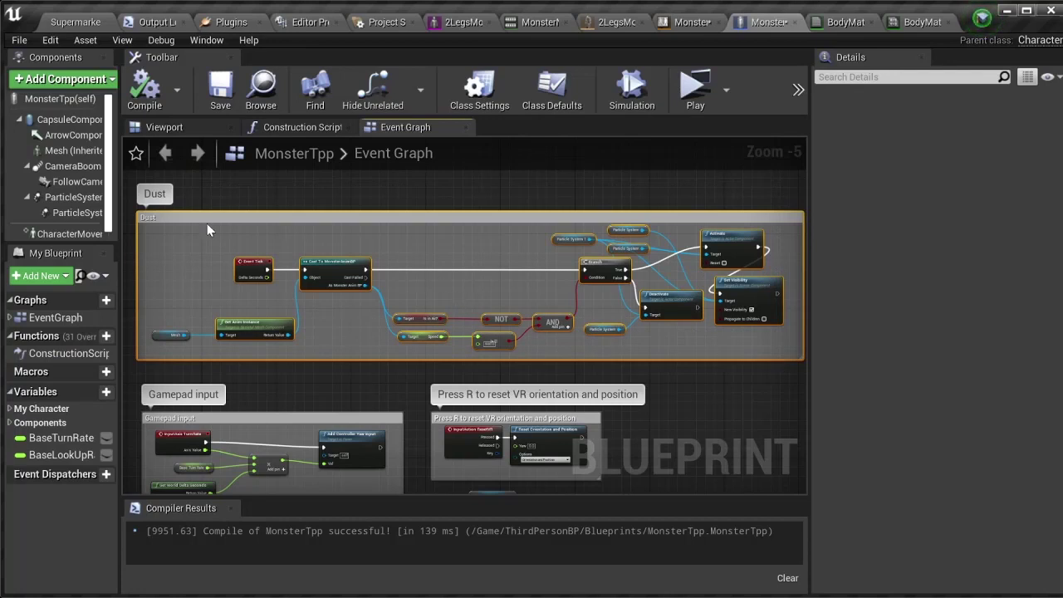
{"action": "left_click_drag", "start_coordinate": [206, 179], "coordinate": [304, 342]}
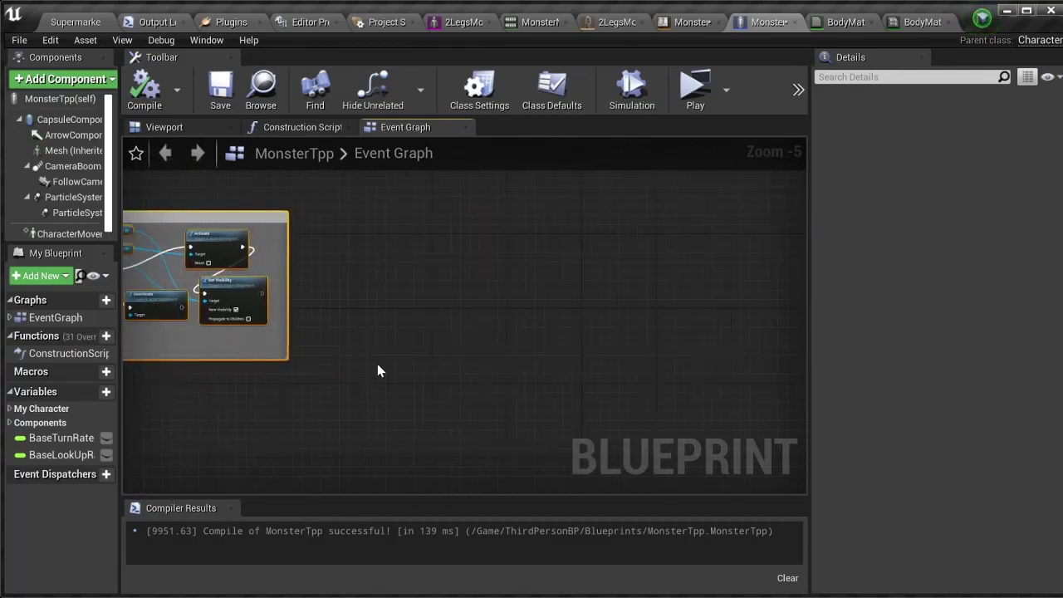
{"action": "key", "text": "Home"}
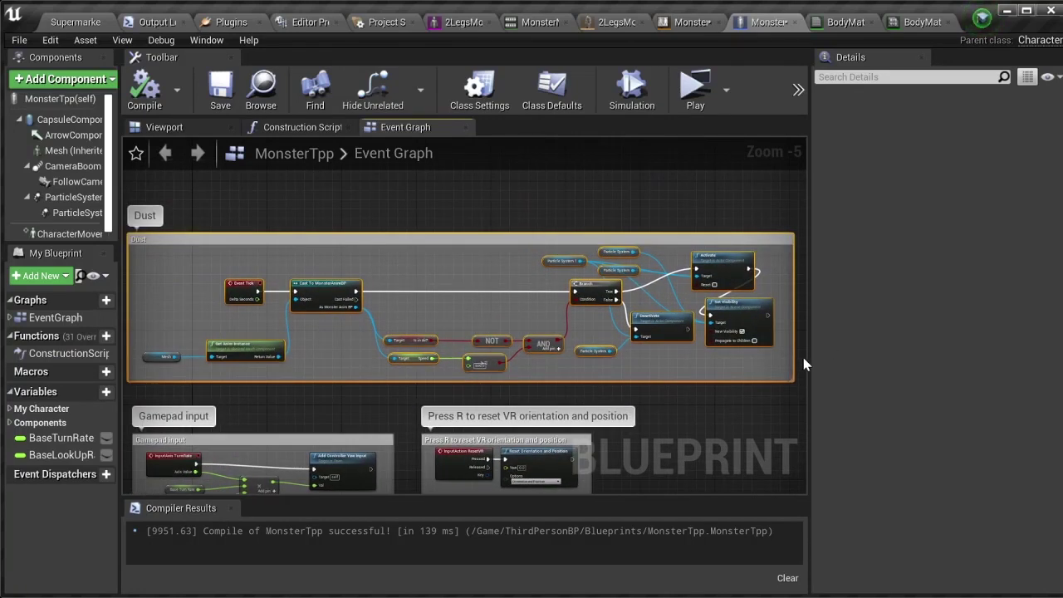
Open the BodyMat material graph and examine its skin color, glow and normal groups plus the Metal and Roughness parameters.
{"action": "left_click", "coordinate": [839, 23]}
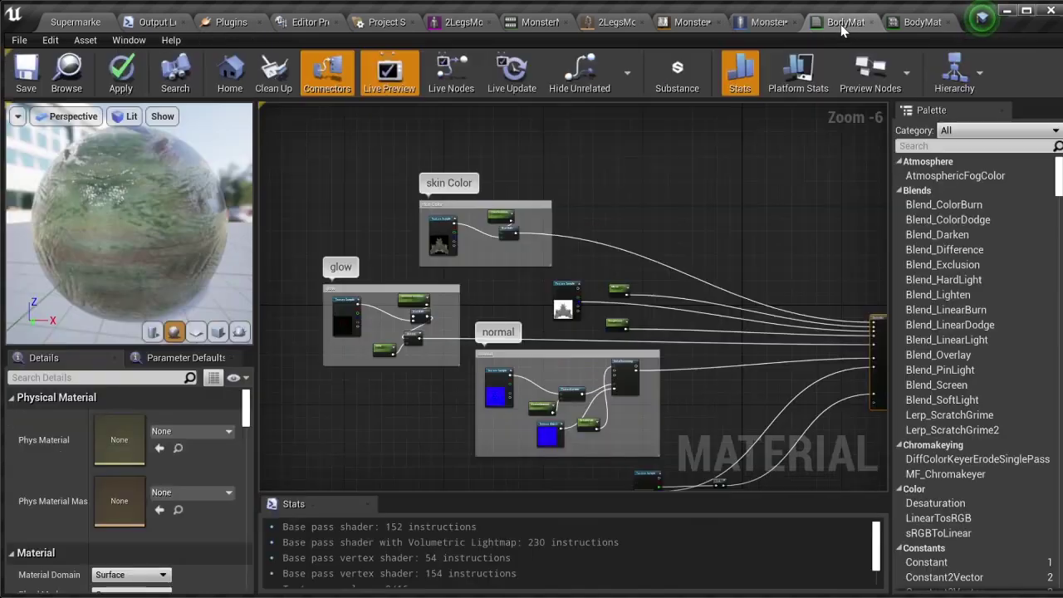
{"action": "right_click_drag", "start_coordinate": [731, 199], "coordinate": [747, 172]}
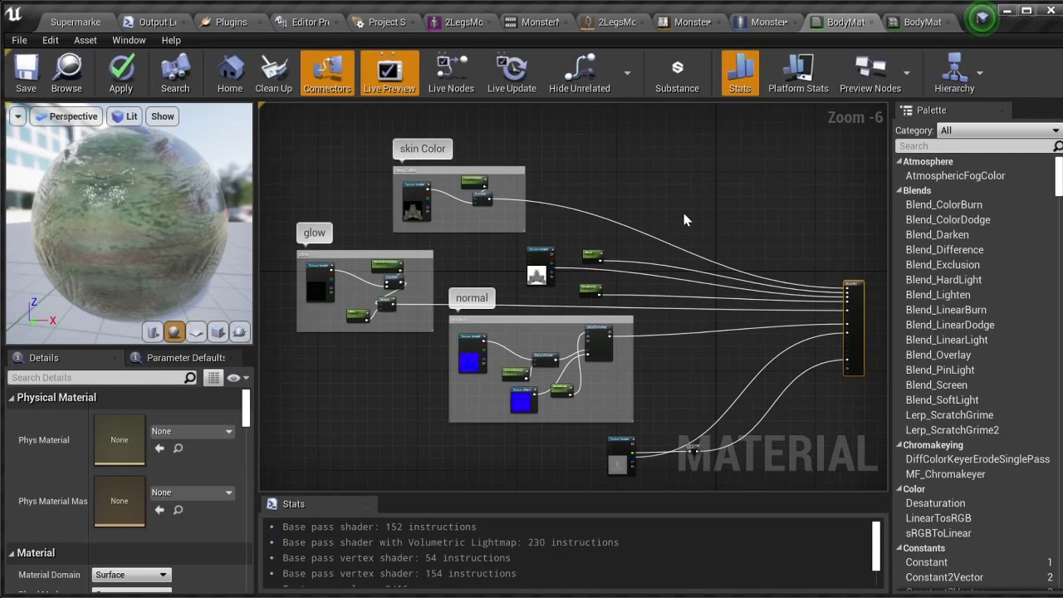
{"action": "scroll", "coordinate": [684, 219], "scroll_direction": "down", "scroll_amount": 1}
{"action": "right_click_drag", "start_coordinate": [608, 241], "coordinate": [679, 274]}
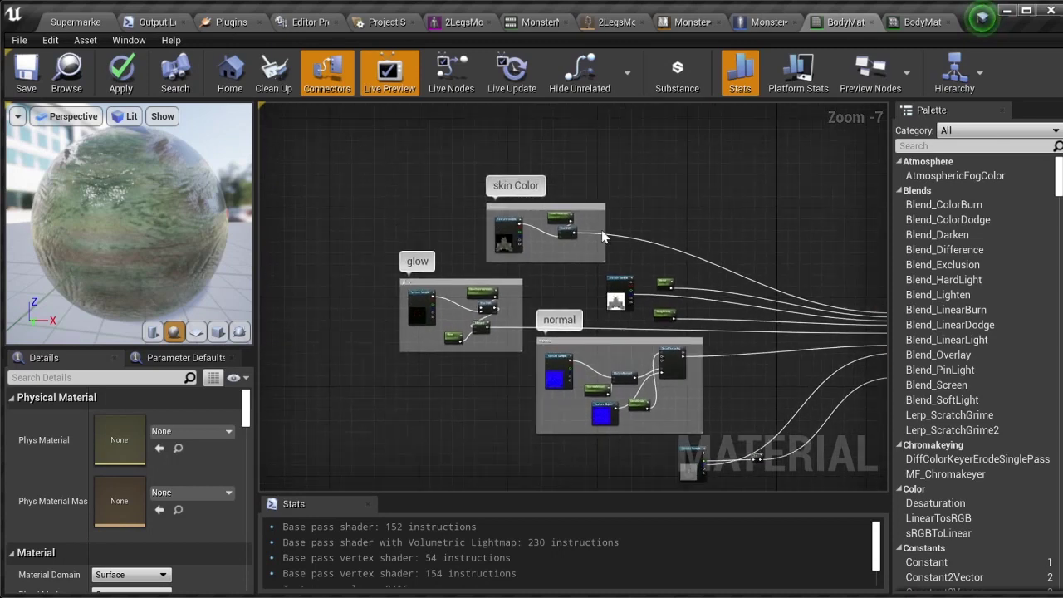
{"action": "scroll", "coordinate": [532, 189], "scroll_direction": "up", "scroll_amount": 6}
{"action": "scroll", "coordinate": [532, 188], "scroll_direction": "down", "scroll_amount": 1}
{"action": "right_click_drag", "start_coordinate": [532, 189], "coordinate": [589, 105]}
{"action": "right_click_drag", "start_coordinate": [672, 239], "coordinate": [841, 103]}
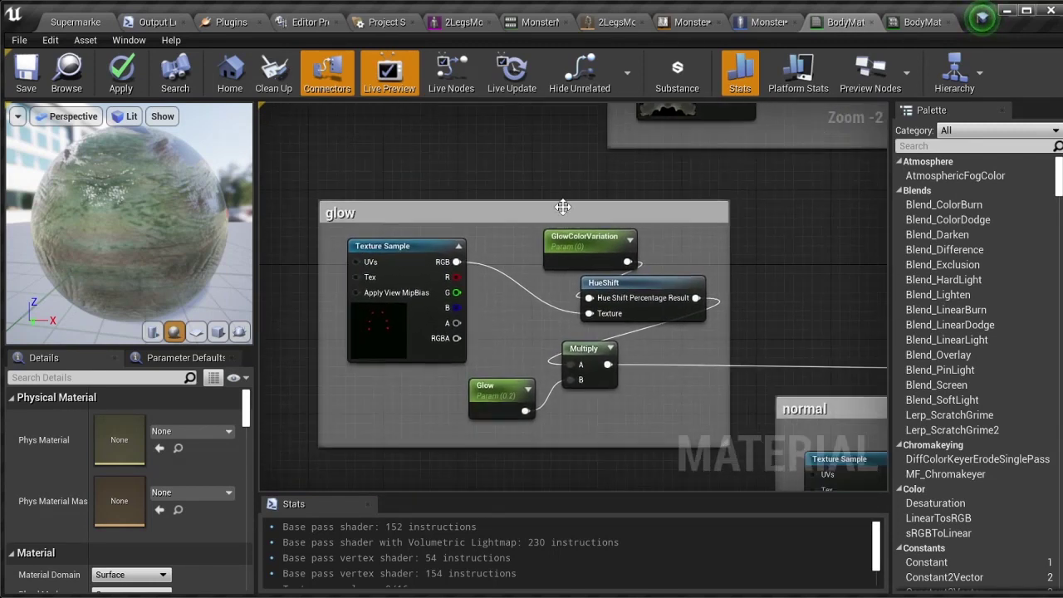
{"action": "right_click_drag", "start_coordinate": [818, 274], "coordinate": [105, 193]}
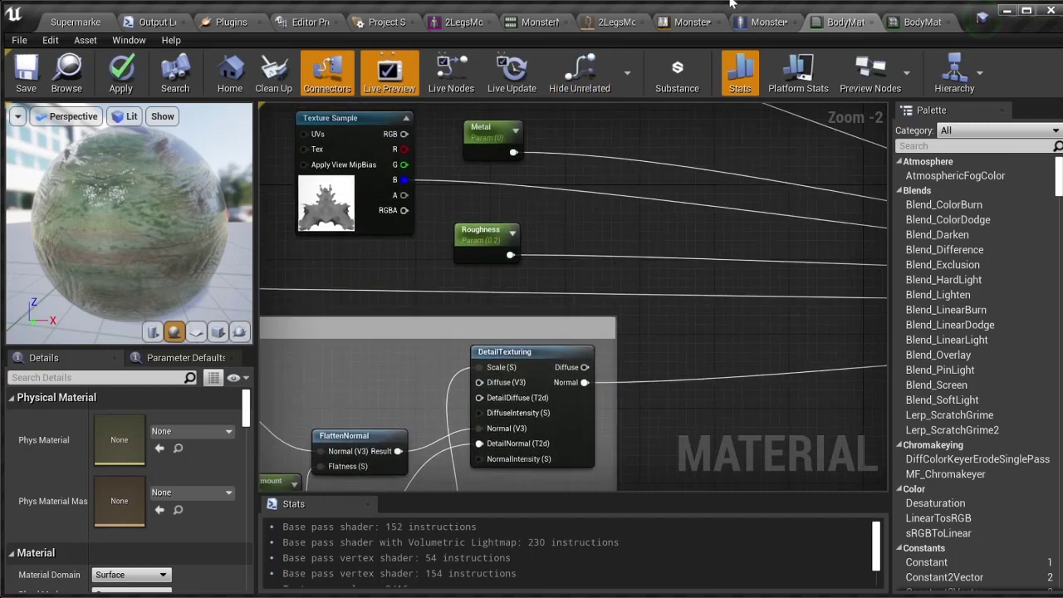
In the BodyMat material instance, set ColorVariation to about 0.32, Glow to about 8.77 and GlowColorVariation to about 1.47.
{"action": "left_click", "coordinate": [905, 25]}
{"action": "mouse_move", "coordinate": [517, 373]}
{"action": "left_mouse_down"}
{"action": "mouse_move", "coordinate": [473, 376]}
{"action": "mouse_move", "coordinate": [532, 373]}
{"action": "left_mouse_up"}
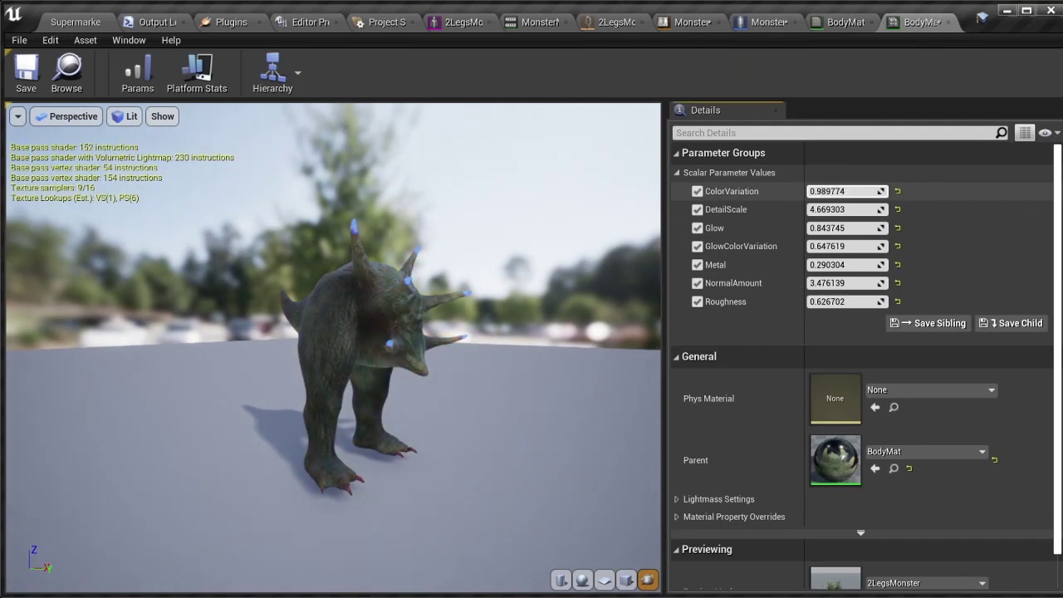
{"action": "left_click_drag", "start_coordinate": [864, 191], "coordinate": [810, 191]}
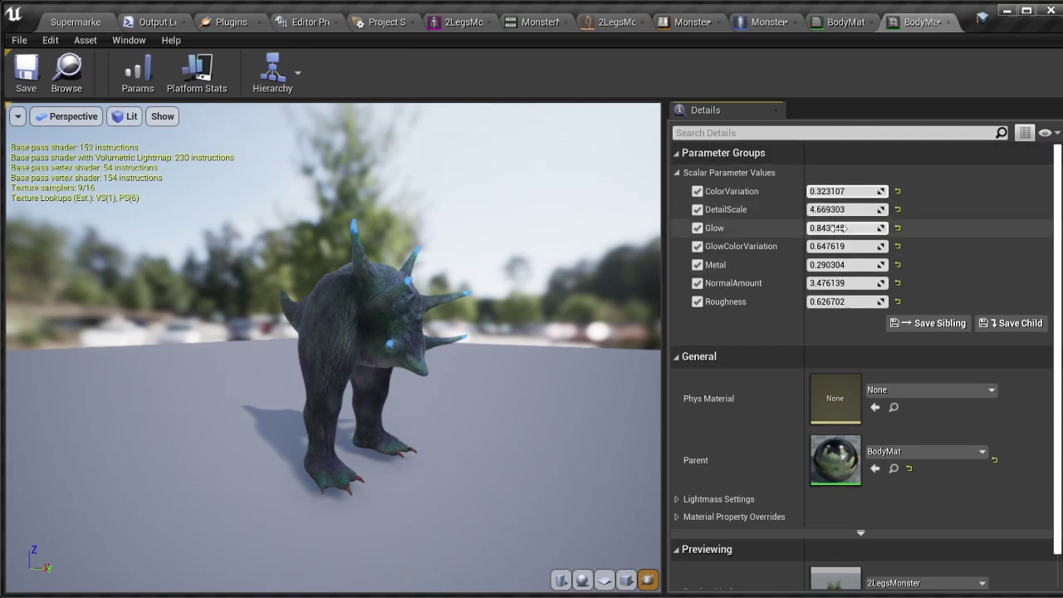
{"action": "left_click_drag", "start_coordinate": [843, 227], "coordinate": [809, 227]}
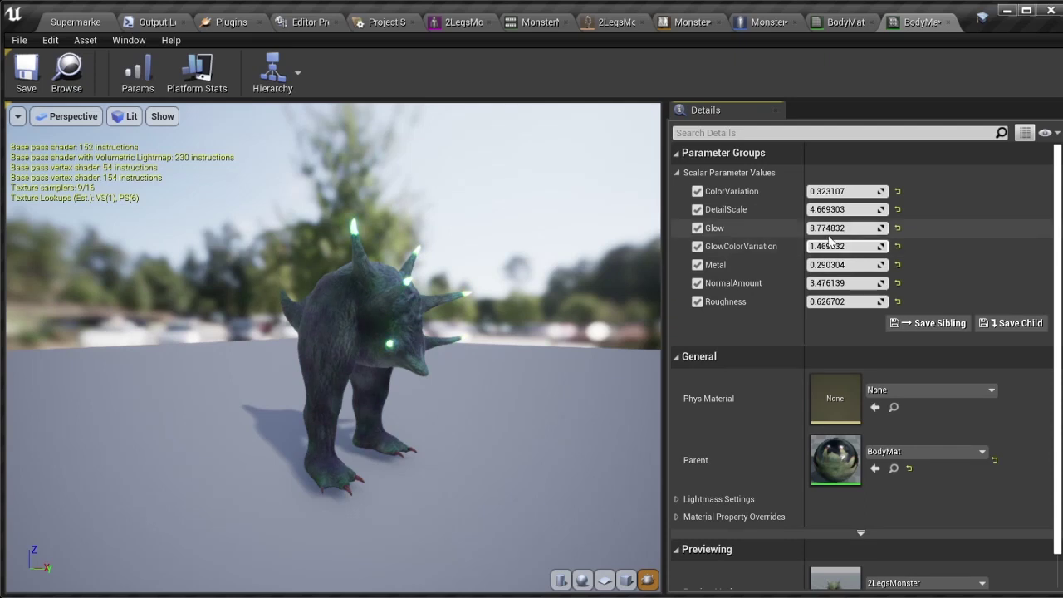
{"action": "left_click_drag", "start_coordinate": [472, 335], "coordinate": [488, 344]}
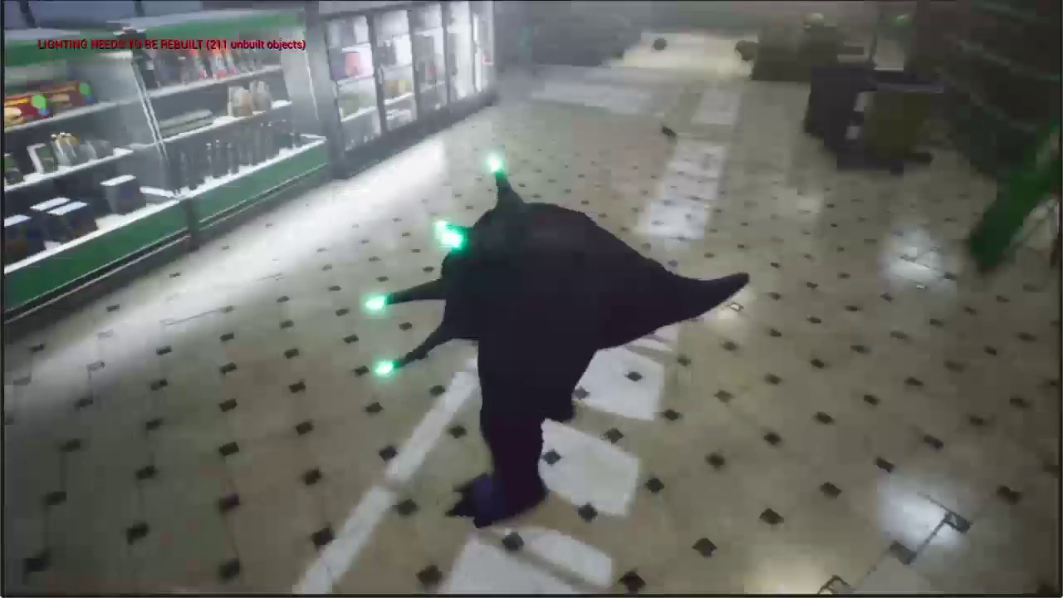
Walk the monster around the supermarket level in play mode to check its movement and glowing feelers.
{"action": "key", "text": "d"}
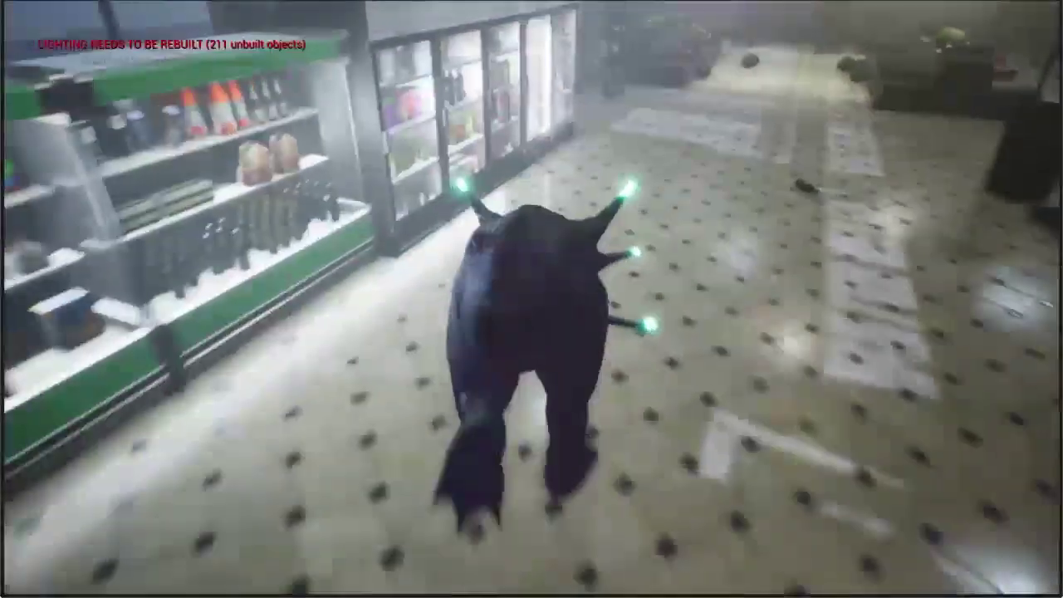
{"action": "key", "text": "w"}
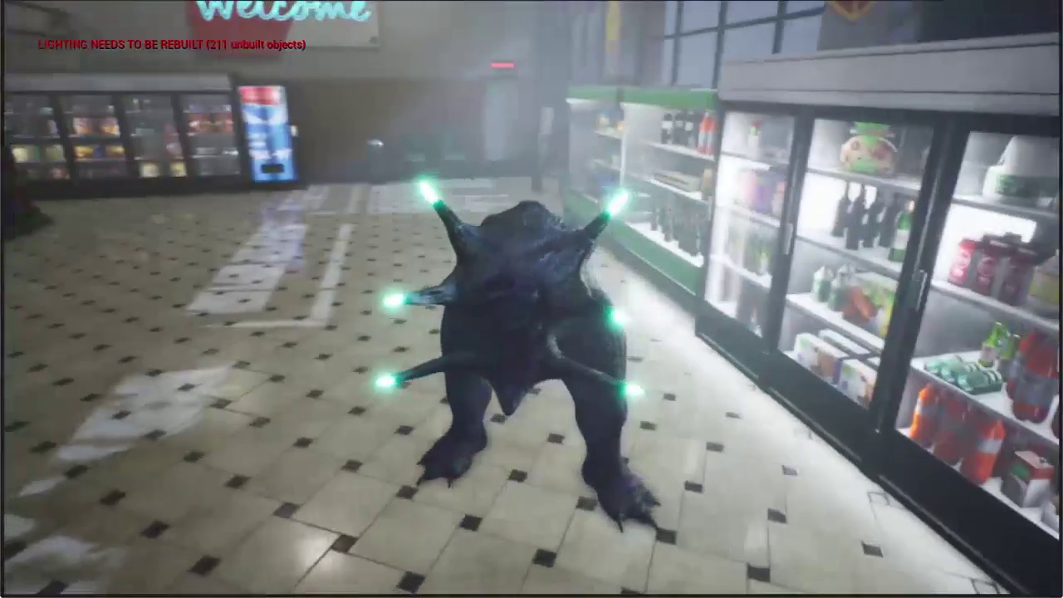